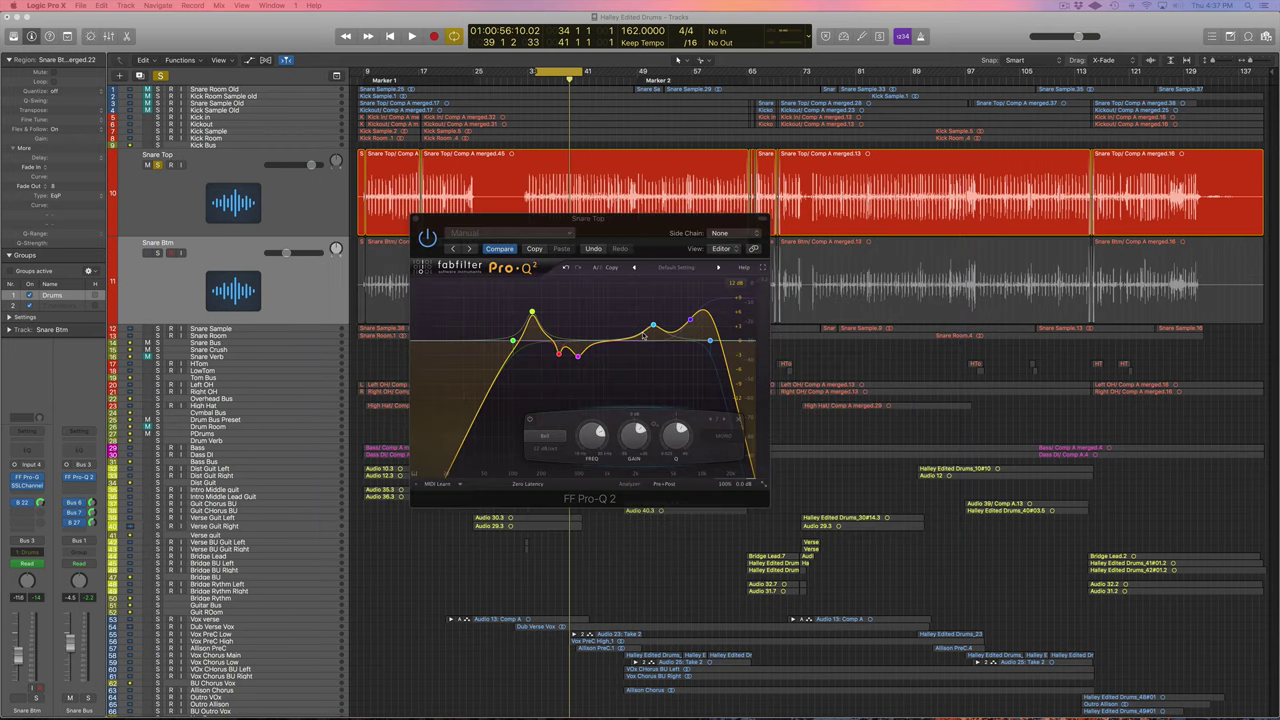
Play the soloed Snare Top track from bar 34 to listen to its current sound.
{"action": "mouse_move", "coordinate": [643, 308]}
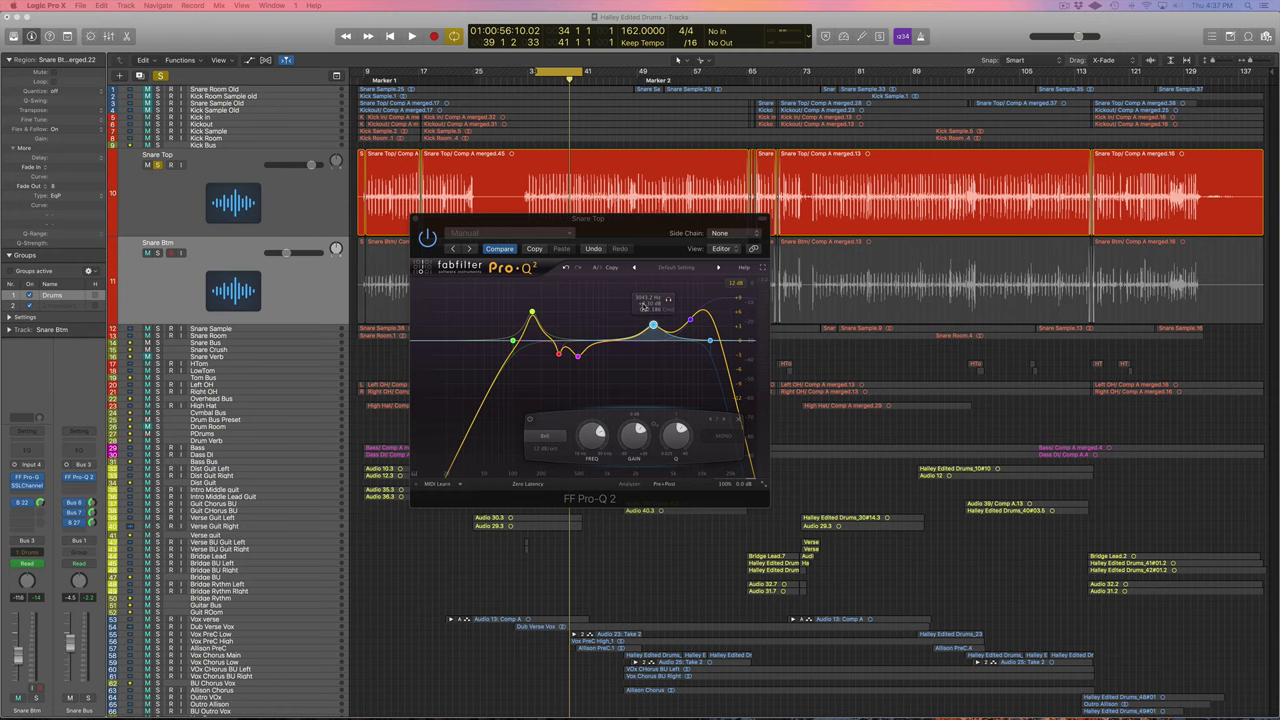
{"action": "left_click_drag", "start_coordinate": [543, 85], "coordinate": [535, 95]}
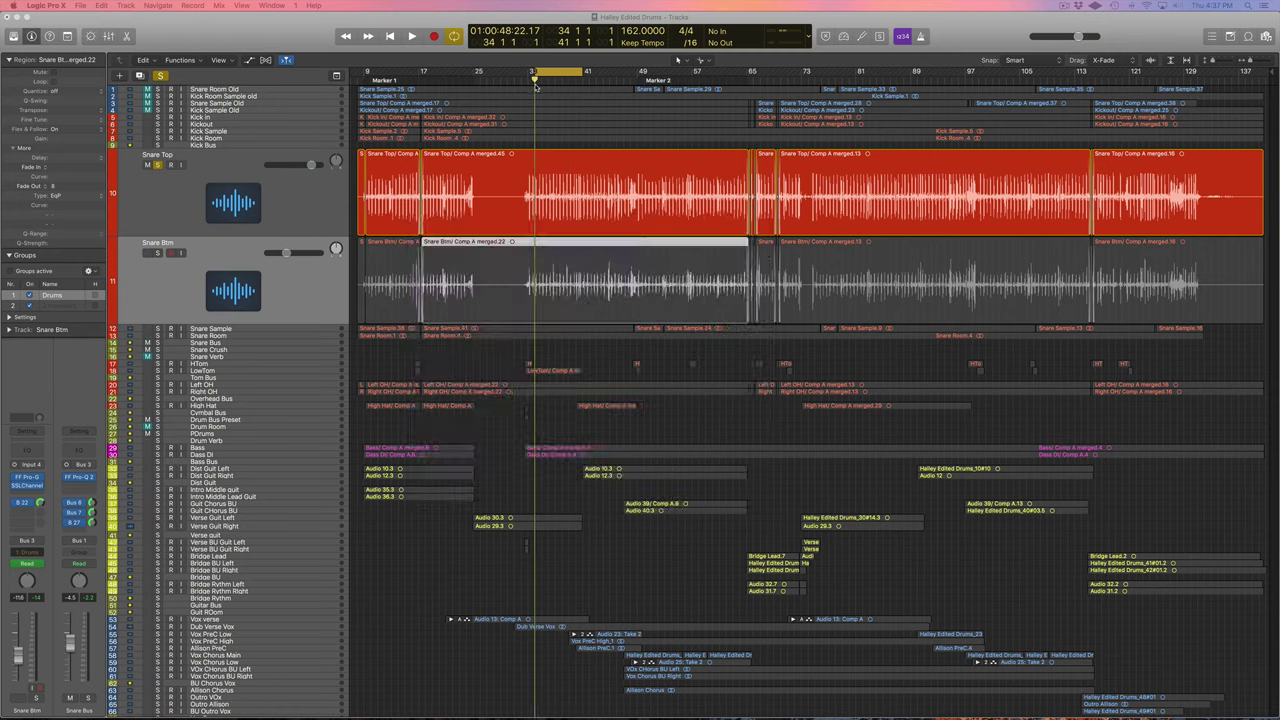
{"action": "key", "text": "space"}
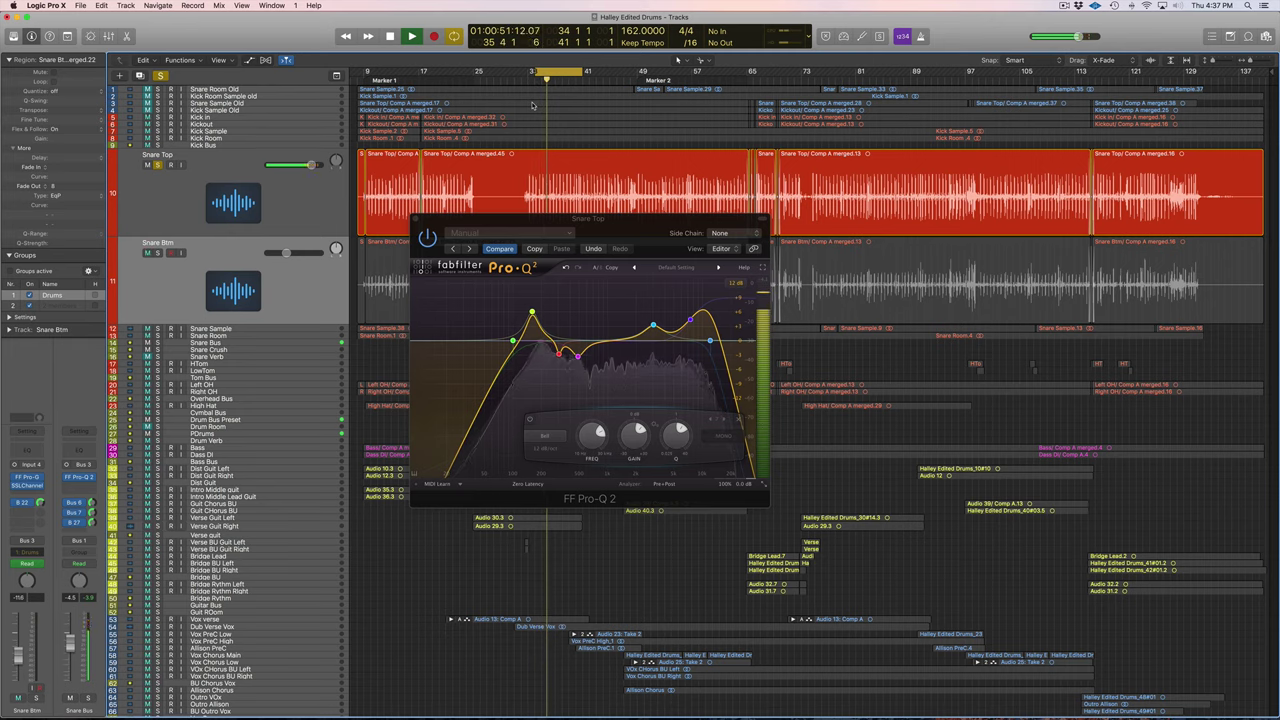
{"action": "key", "text": "space"}
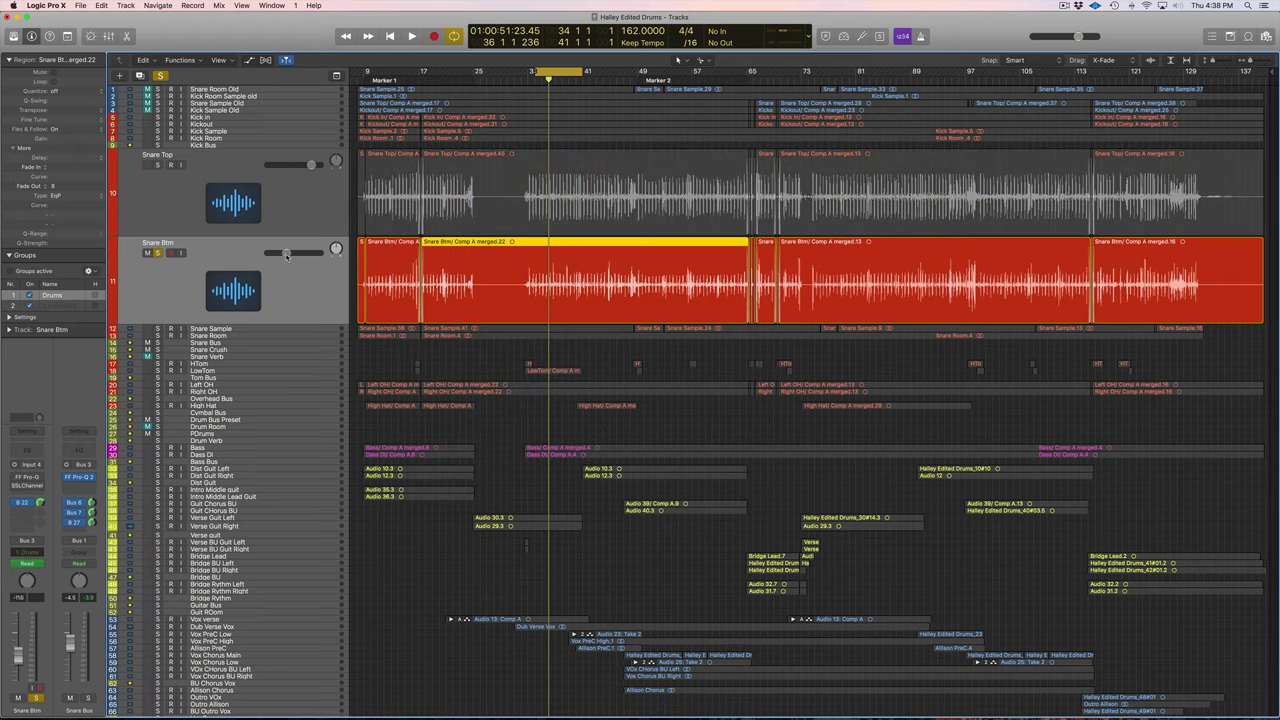
Raise the Snare Btm track volume to -0.6 dB and play the soloed track from around bar 34.
{"action": "left_click_drag", "start_coordinate": [286, 253], "coordinate": [305, 252]}
{"action": "left_click", "coordinate": [533, 74]}
{"action": "key", "text": "space"}
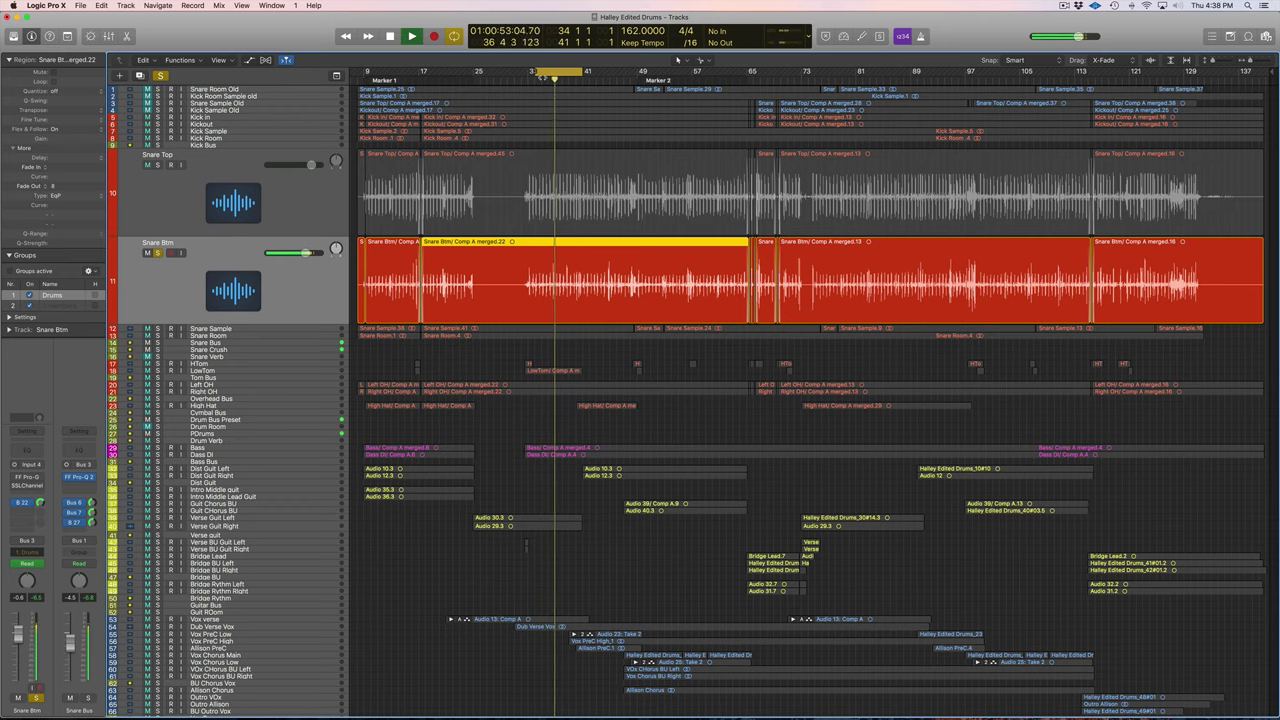
{"action": "key", "text": "space"}
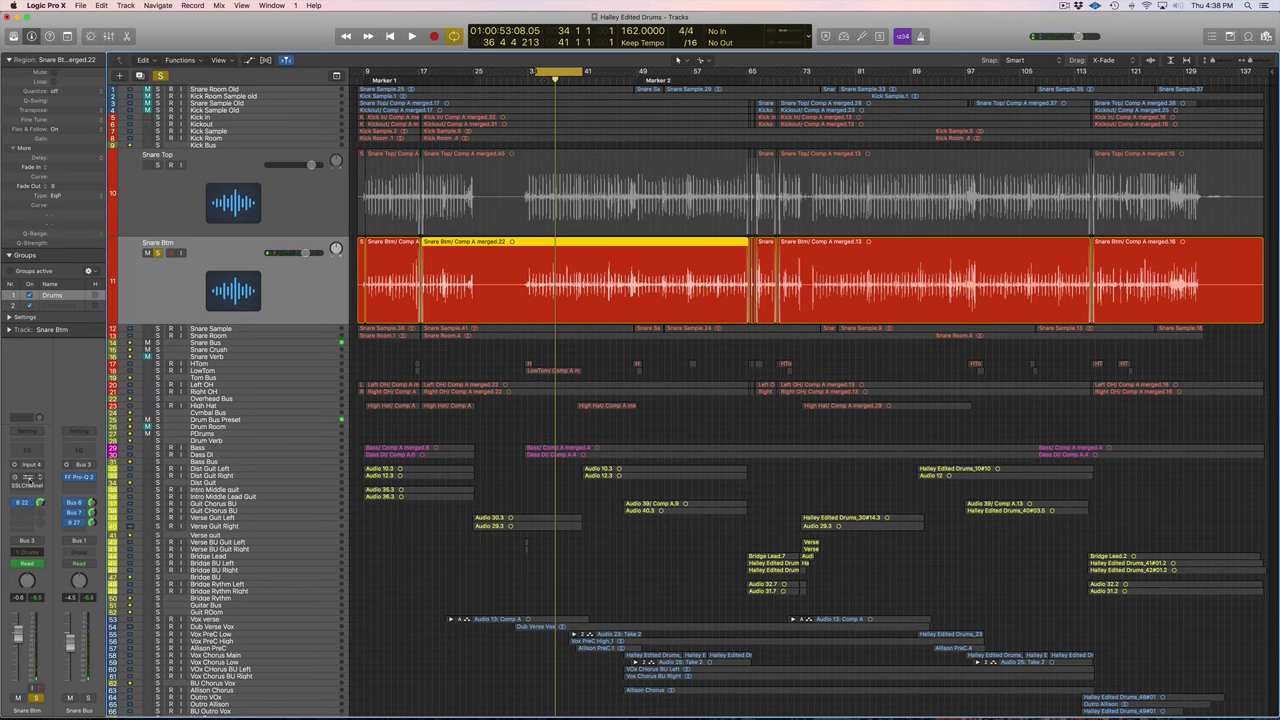
Open the Pro-G gate on Snare Btm, move its window over the arrangement and switch the gate on.
{"action": "left_click", "coordinate": [30, 478]}
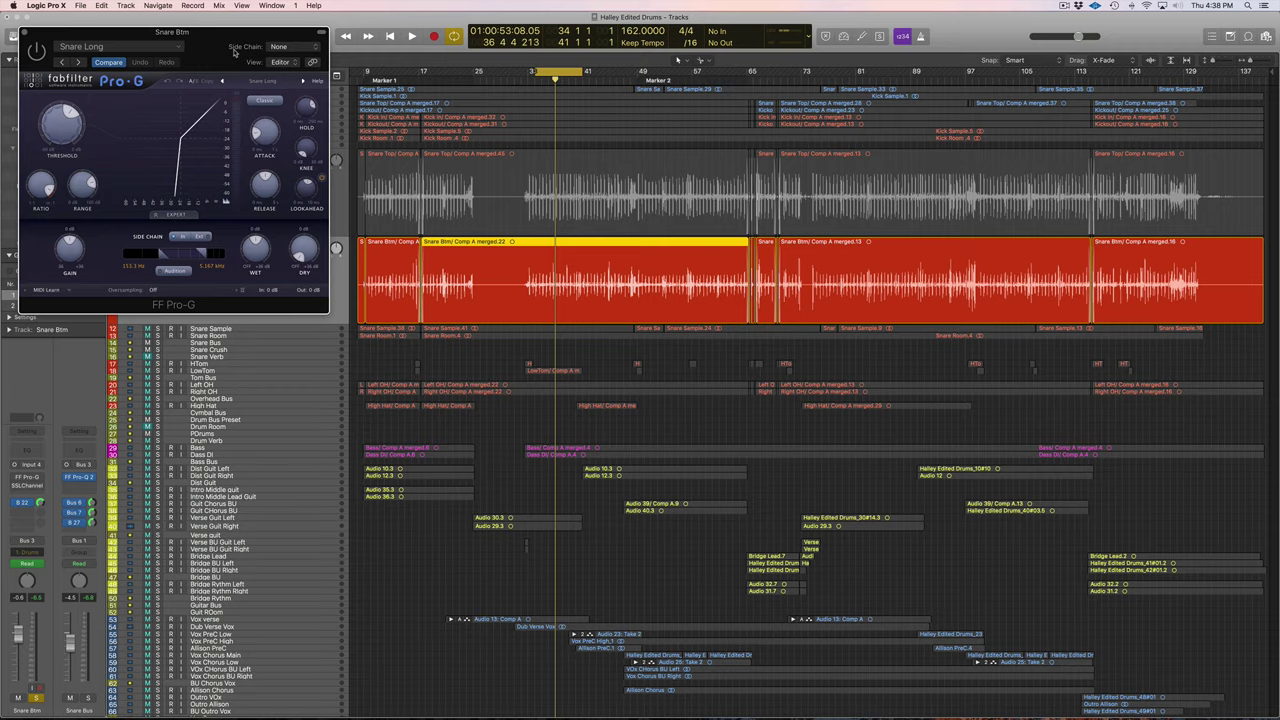
{"action": "left_click_drag", "start_coordinate": [208, 40], "coordinate": [741, 189]}
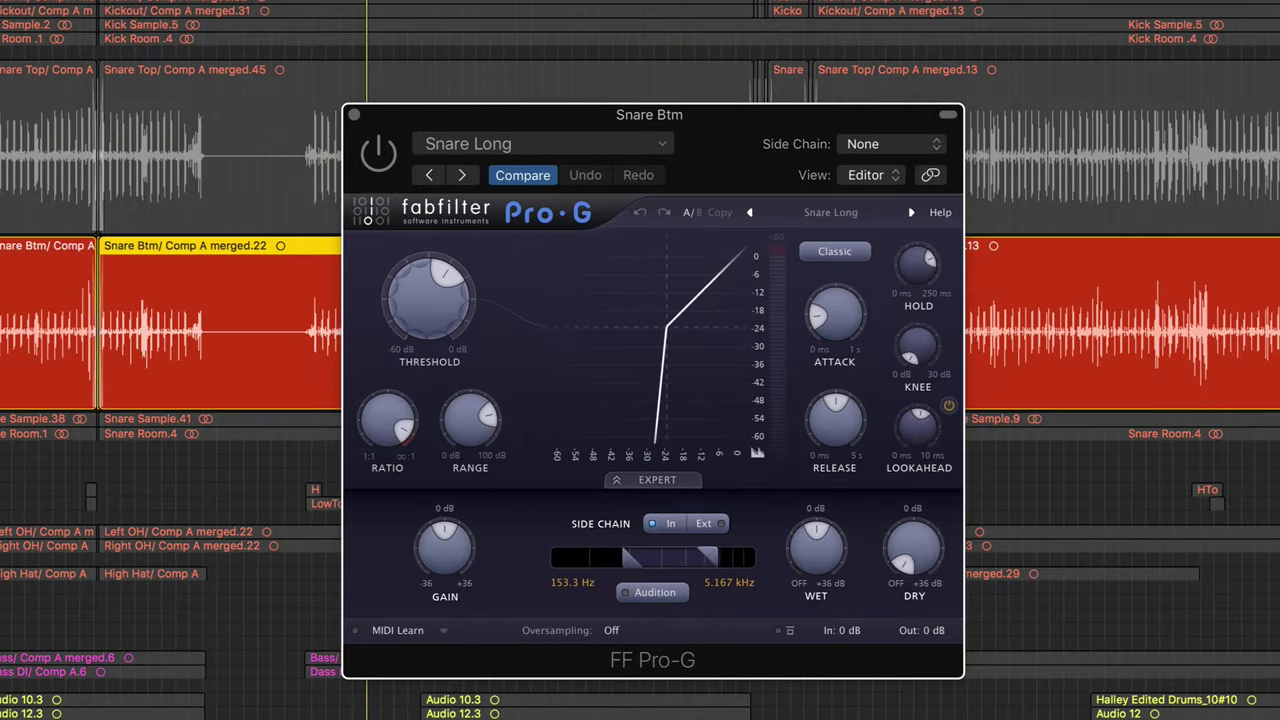
{"action": "left_click_drag", "start_coordinate": [366, 2], "coordinate": [326, 2]}
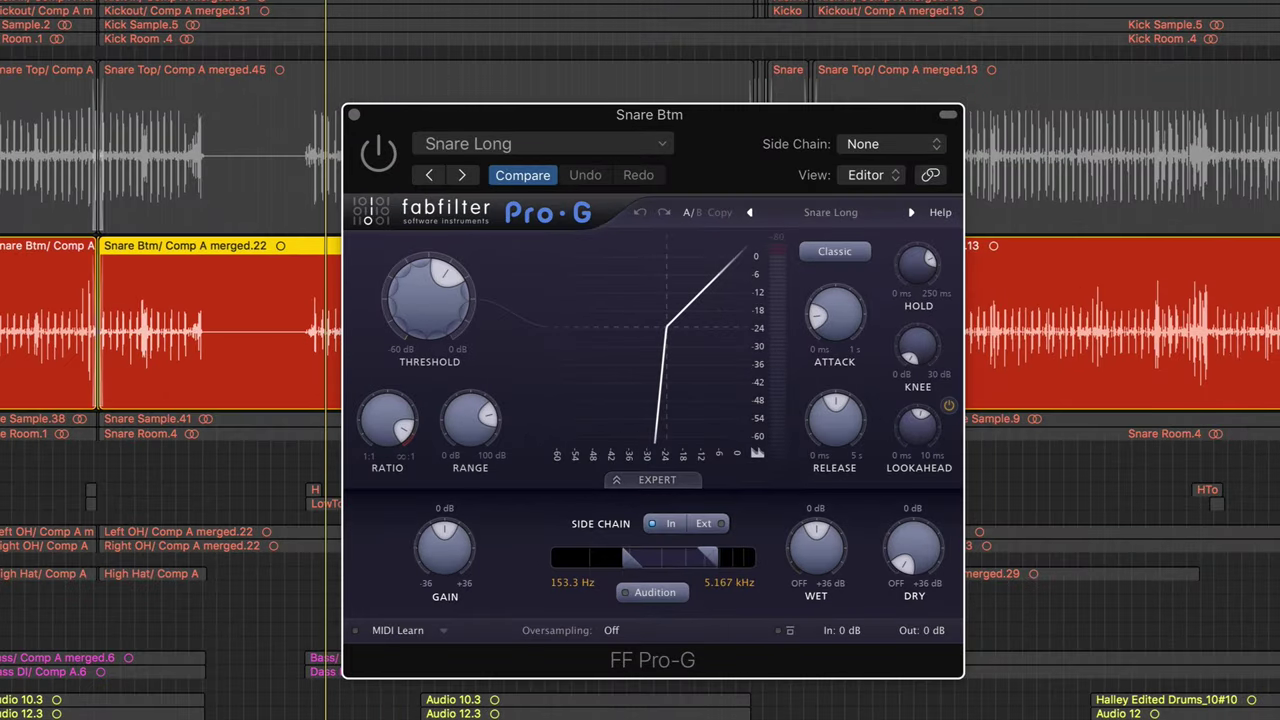
{"action": "left_click", "coordinate": [388, 163]}
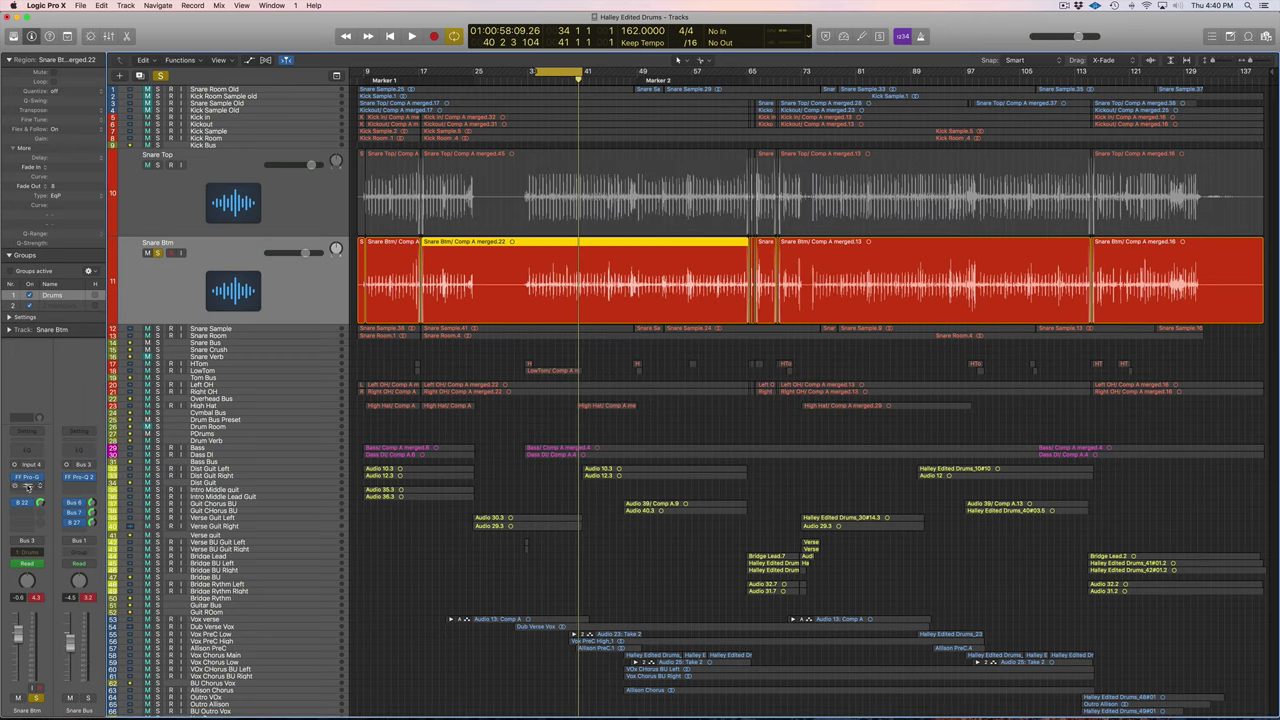
Open the SSLChannel plug-in on Snare Btm and set its high-pass filter to 120 Hz.
{"action": "left_click", "coordinate": [27, 487]}
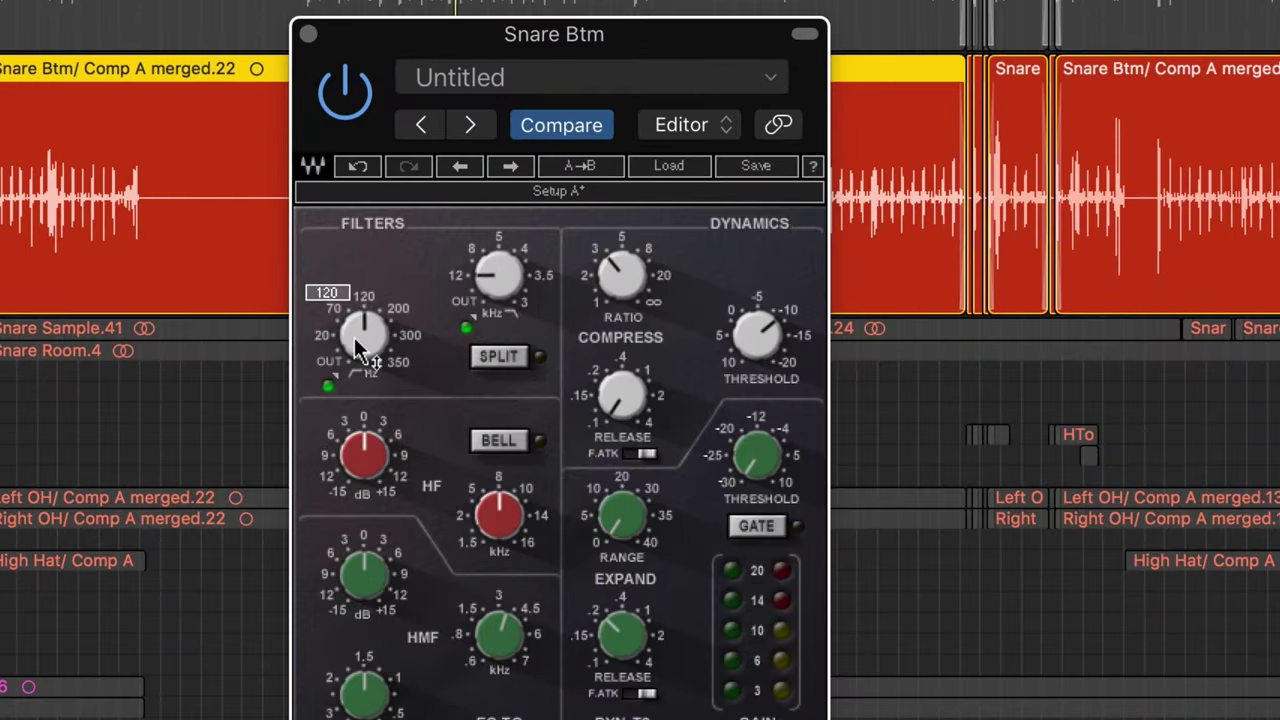
{"action": "mouse_move", "coordinate": [489, 261]}
{"action": "mouse_move", "coordinate": [351, 322]}
{"action": "left_click_drag", "start_coordinate": [351, 322], "coordinate": [351, 326]}
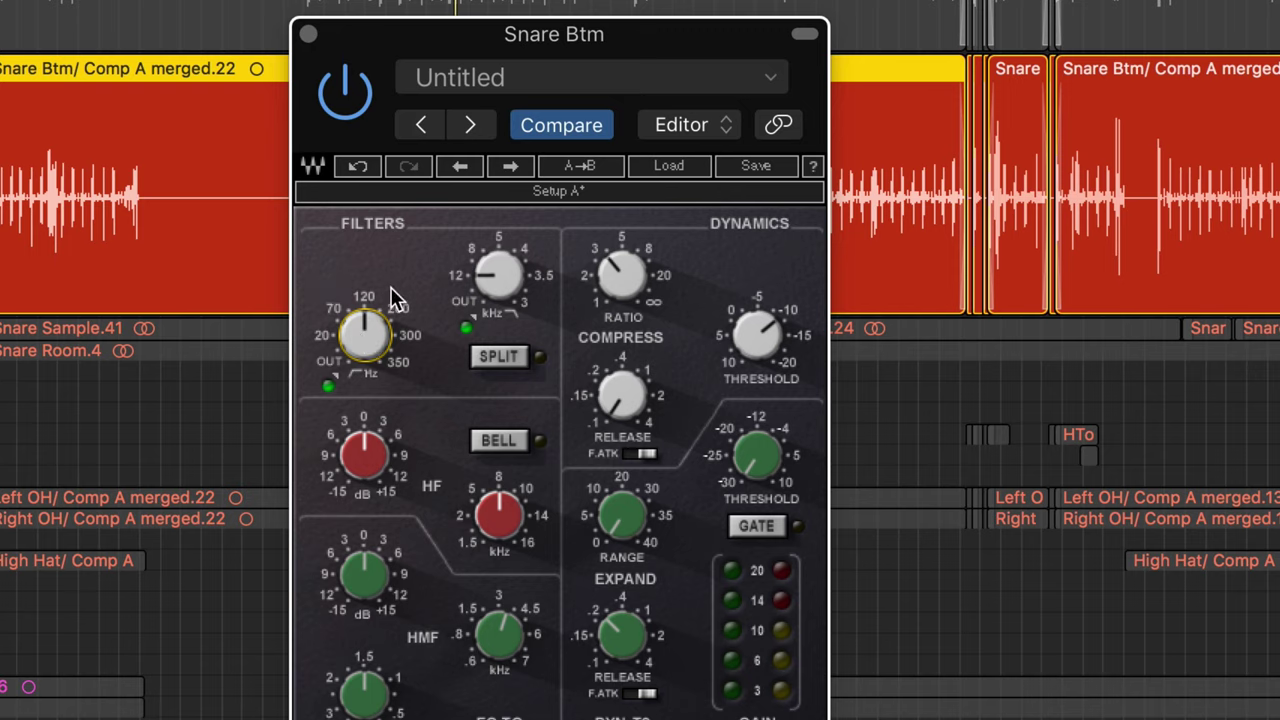
{"action": "mouse_move", "coordinate": [400, 342]}
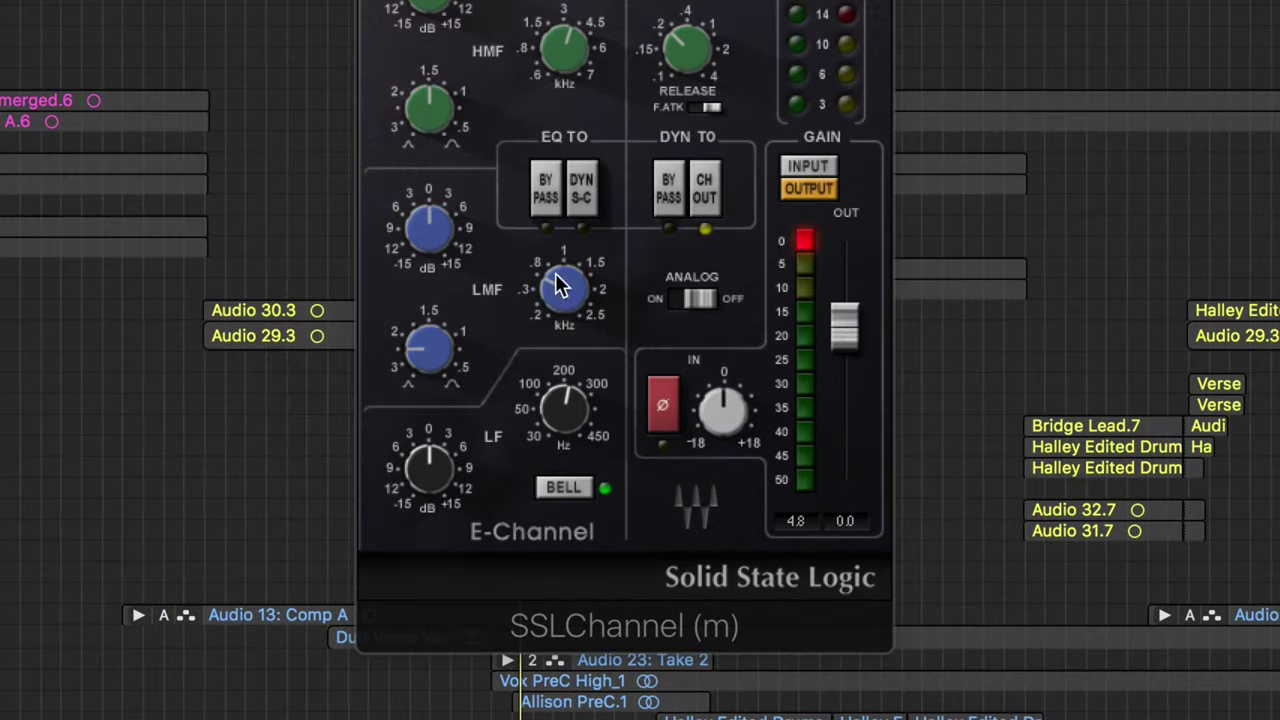
Boost the LMF band fully to 15 dB to audition it and bring its gain down to about -6 dB.
{"action": "left_click", "coordinate": [558, 298]}
{"action": "mouse_move", "coordinate": [420, 246]}
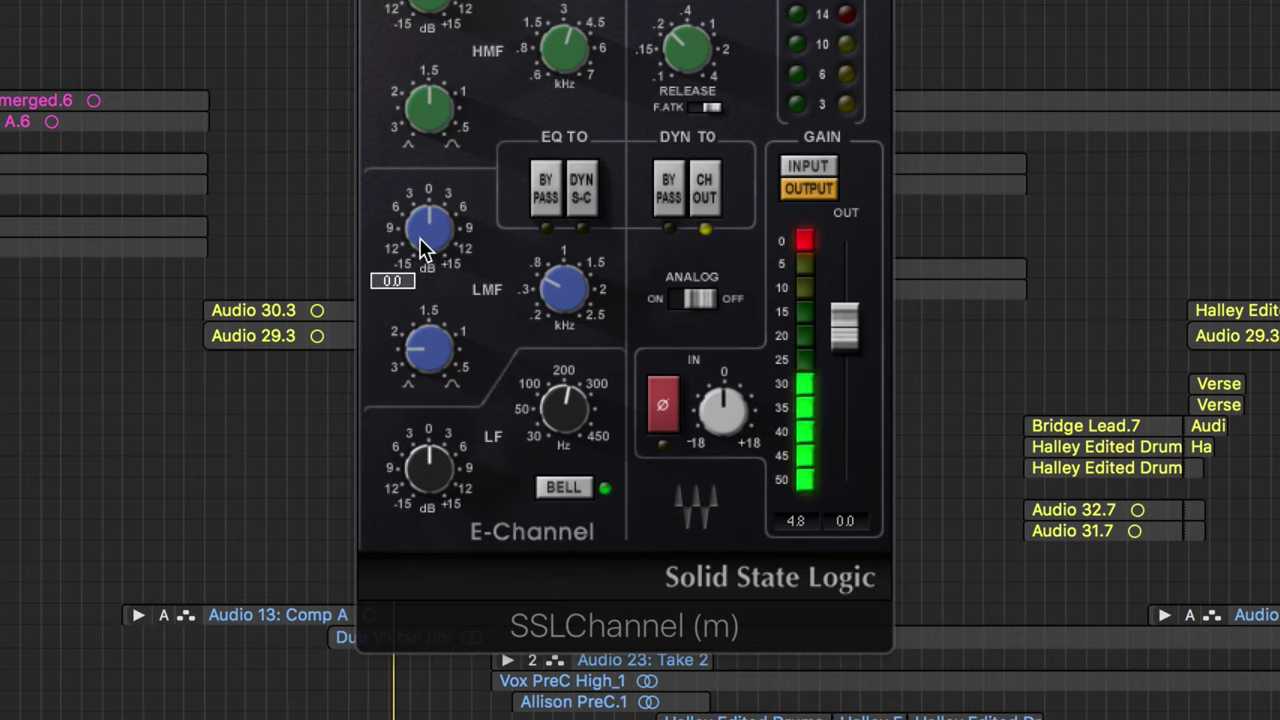
{"action": "left_click_drag", "start_coordinate": [420, 246], "coordinate": [420, 196]}
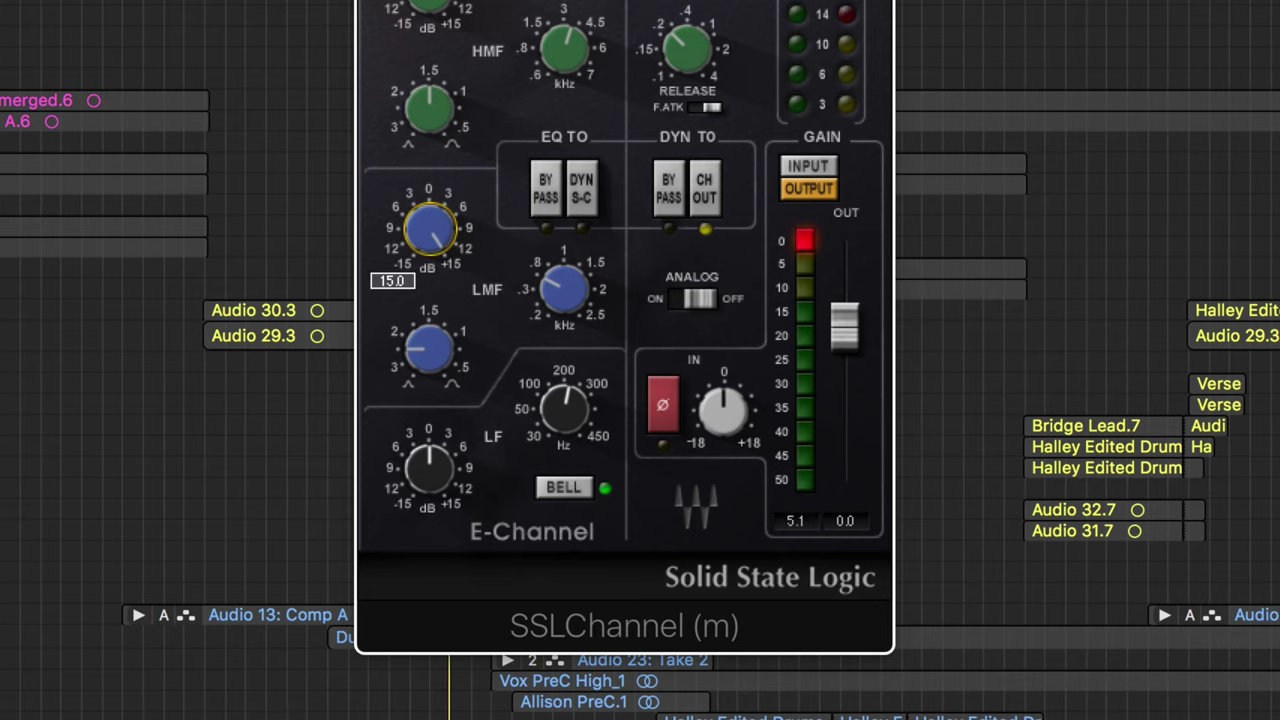
{"action": "left_click_drag", "start_coordinate": [430, 228], "coordinate": [430, 298]}
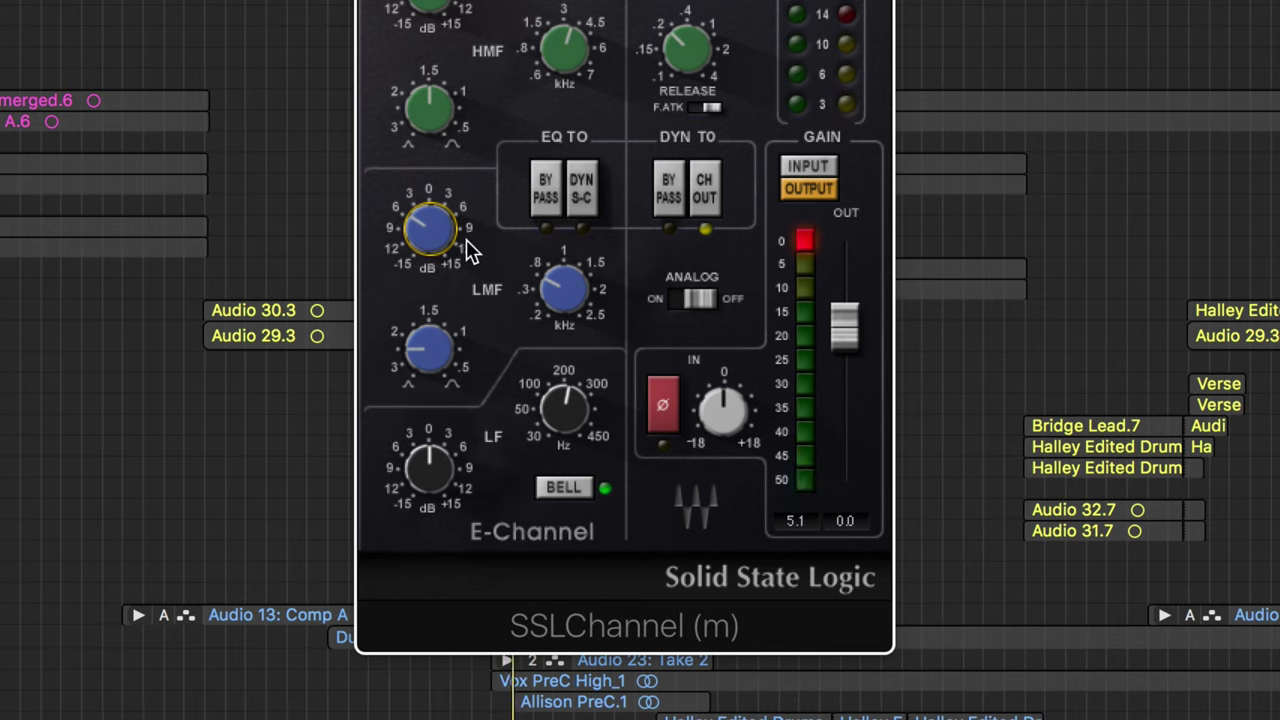
{"action": "mouse_move", "coordinate": [440, 239]}
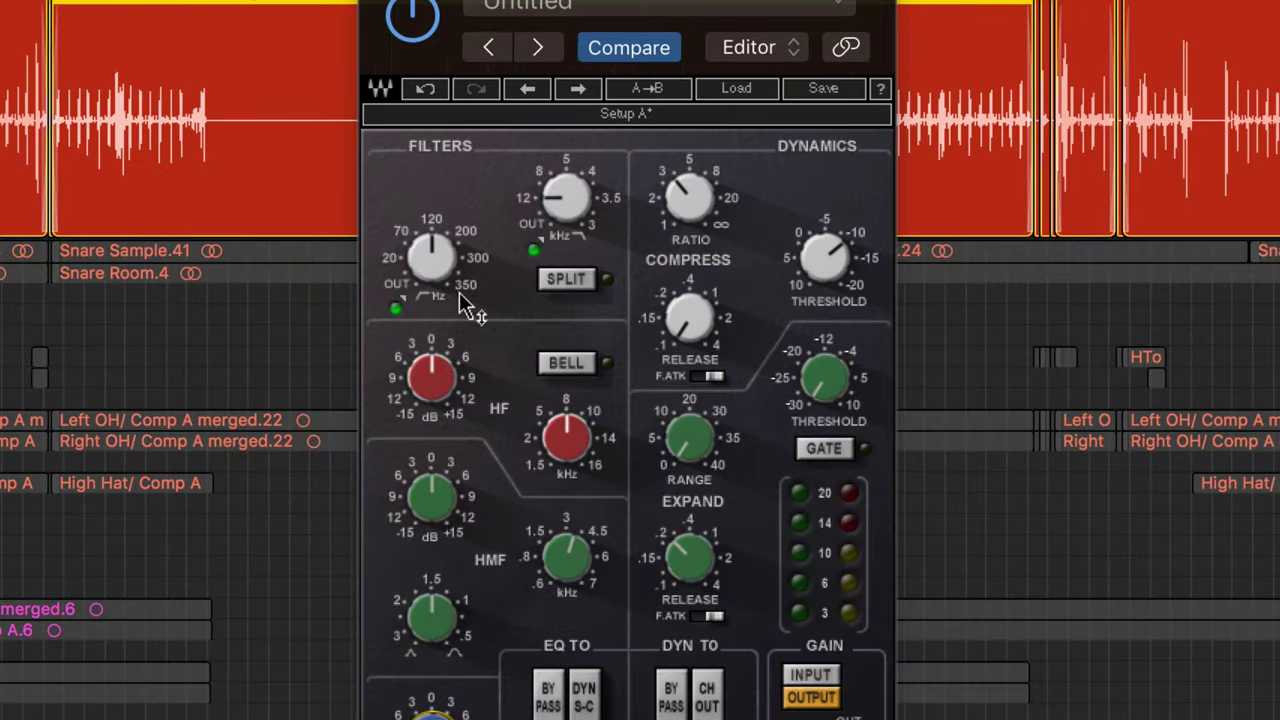
Boost the HF band's gain by about 9 dB on the Snare Btm channel.
{"action": "left_click", "coordinate": [428, 392]}
{"action": "left_click_drag", "start_coordinate": [428, 392], "coordinate": [428, 315]}
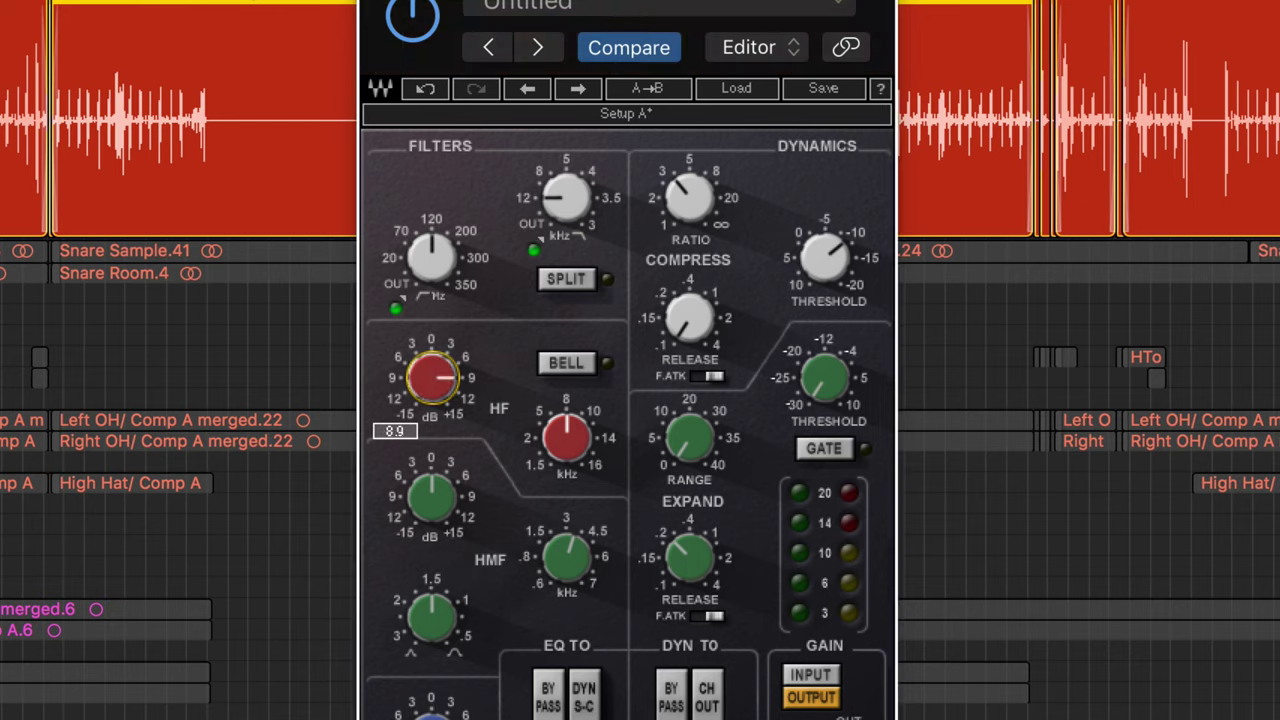
{"action": "left_click_drag", "start_coordinate": [432, 378], "coordinate": [432, 348]}
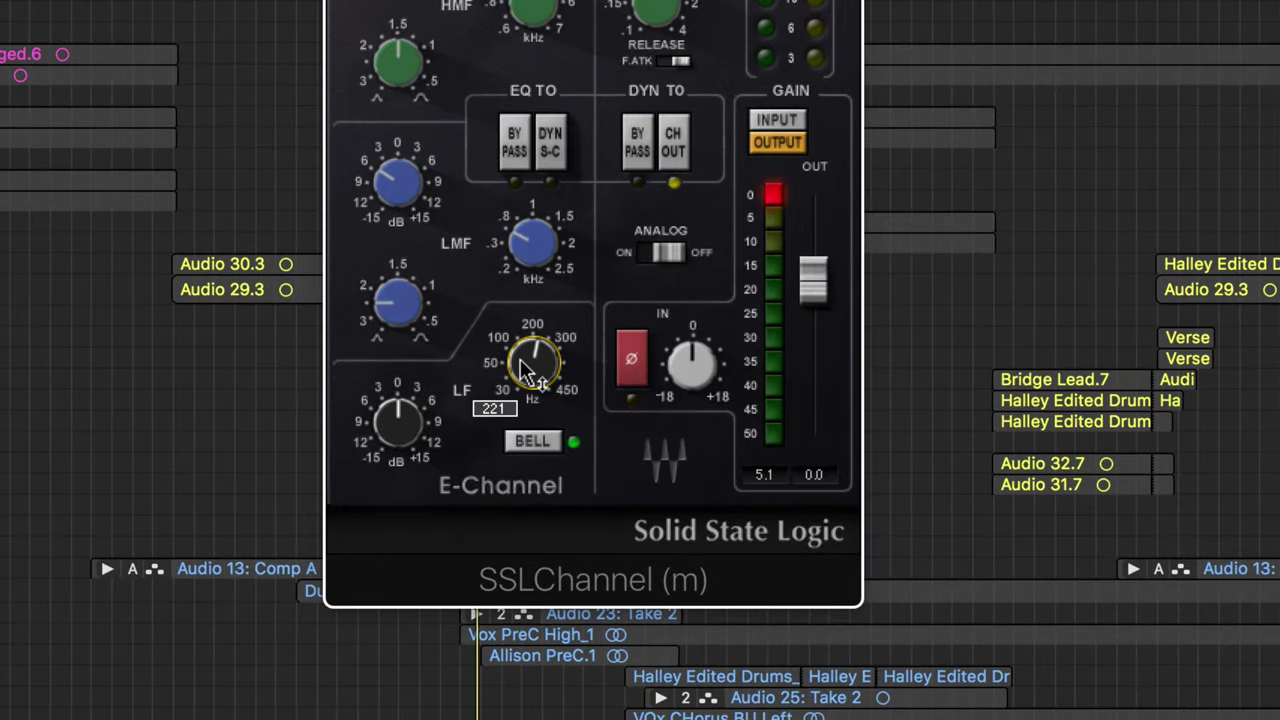
Rewind the playback and boost the LF band's gain to 5.8 dB.
{"action": "key", "text": "comma"}
{"action": "key", "text": "comma"}
{"action": "key", "text": "comma"}
{"action": "key", "text": "comma"}
{"action": "key", "text": "comma"}
{"action": "key", "text": "comma"}
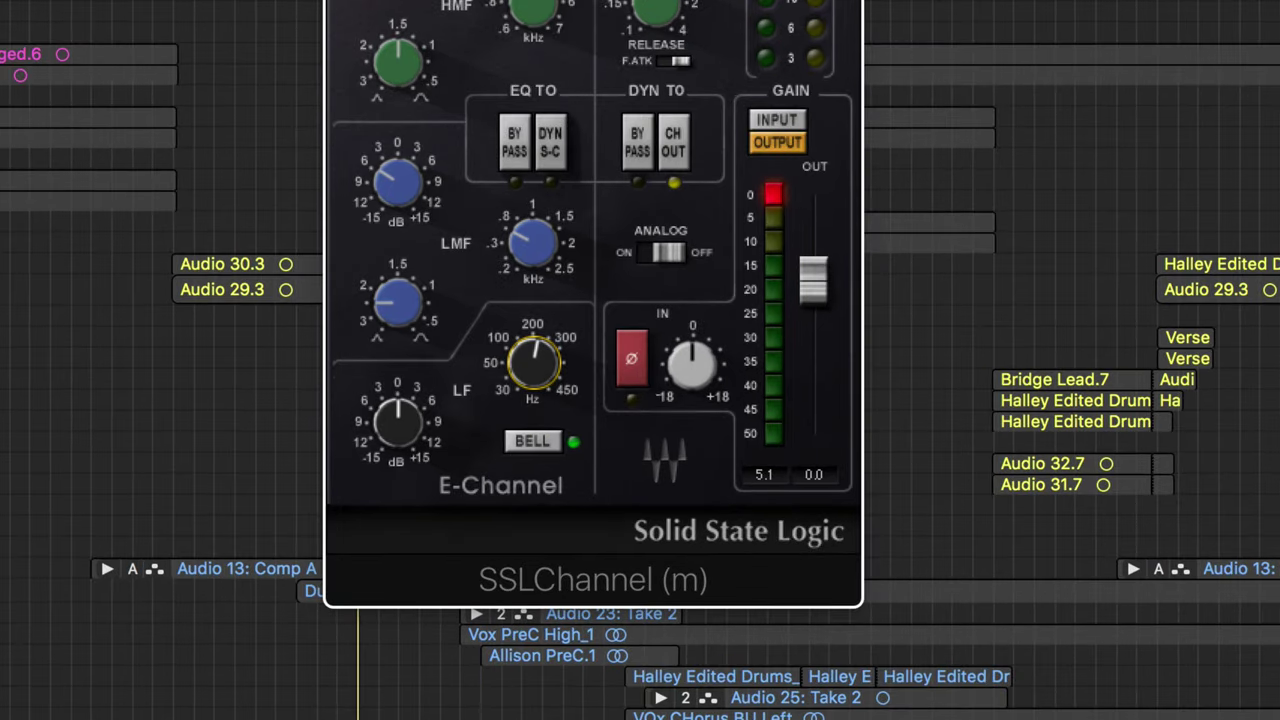
{"action": "left_click", "coordinate": [256, 149]}
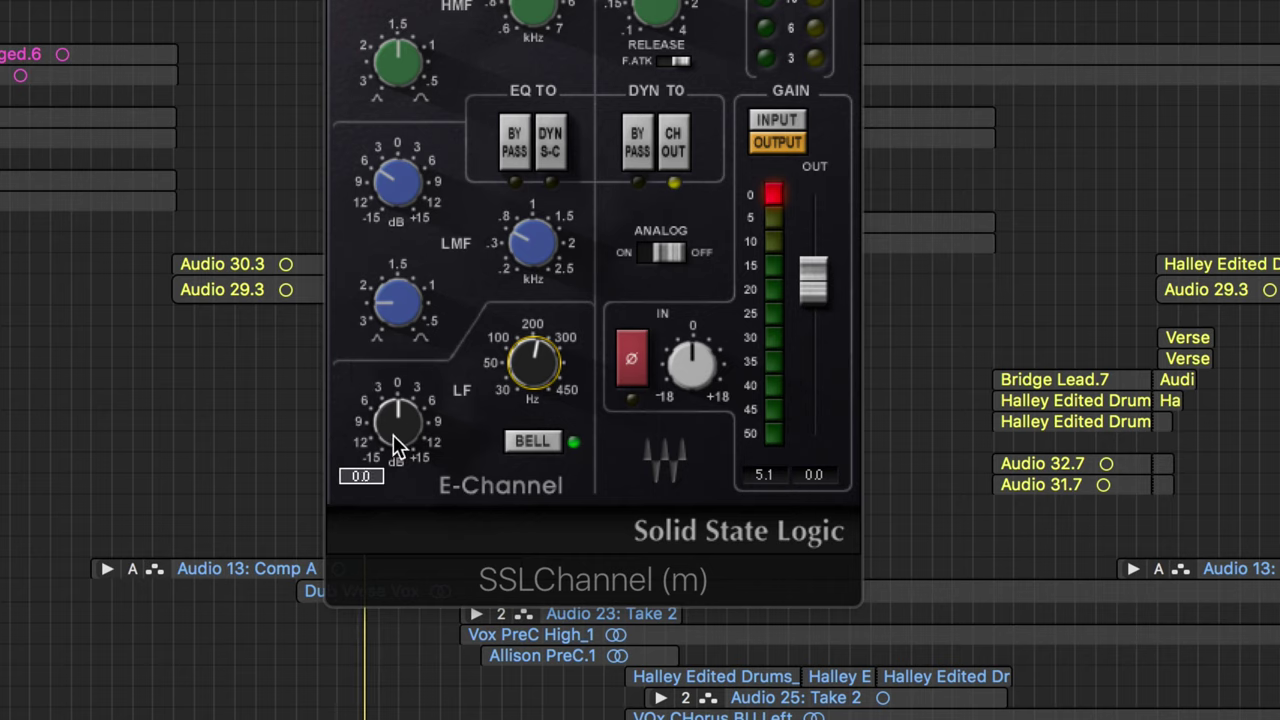
{"action": "mouse_move", "coordinate": [391, 433]}
{"action": "left_mouse_down"}
{"action": "mouse_move", "coordinate": [391, 380]}
{"action": "mouse_move", "coordinate": [394, 457]}
{"action": "mouse_move", "coordinate": [394, 443]}
{"action": "left_mouse_up"}
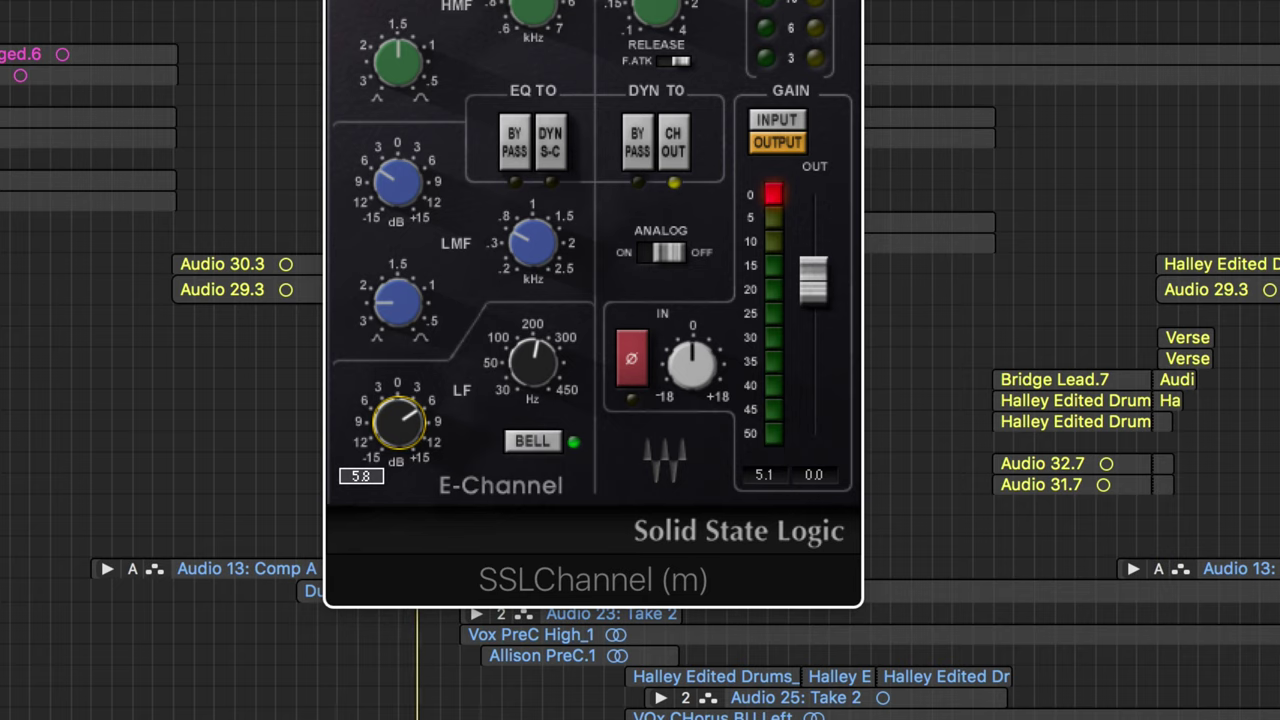
{"action": "mouse_move", "coordinate": [412, 340]}
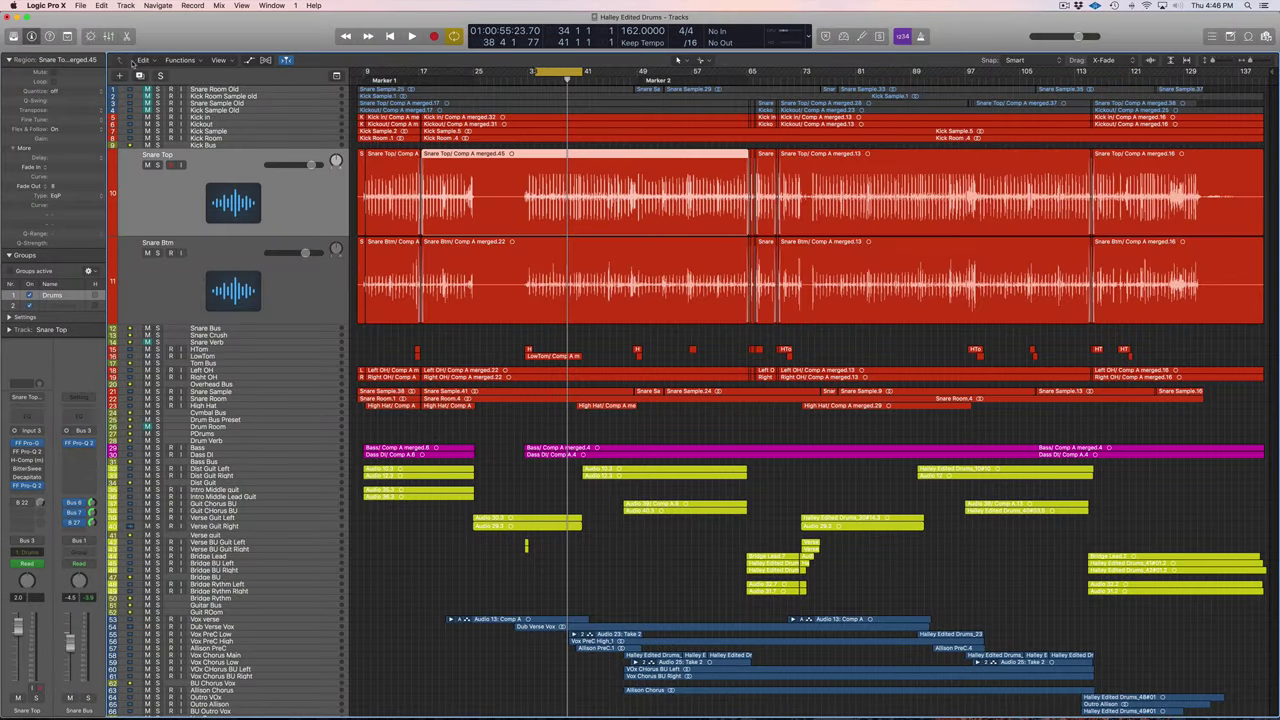
Solo Snare Top and Snare Btm in the mixer and blend the Snare Btm fader up from silence to -11.0 dB.
{"action": "left_click", "coordinate": [109, 36]}
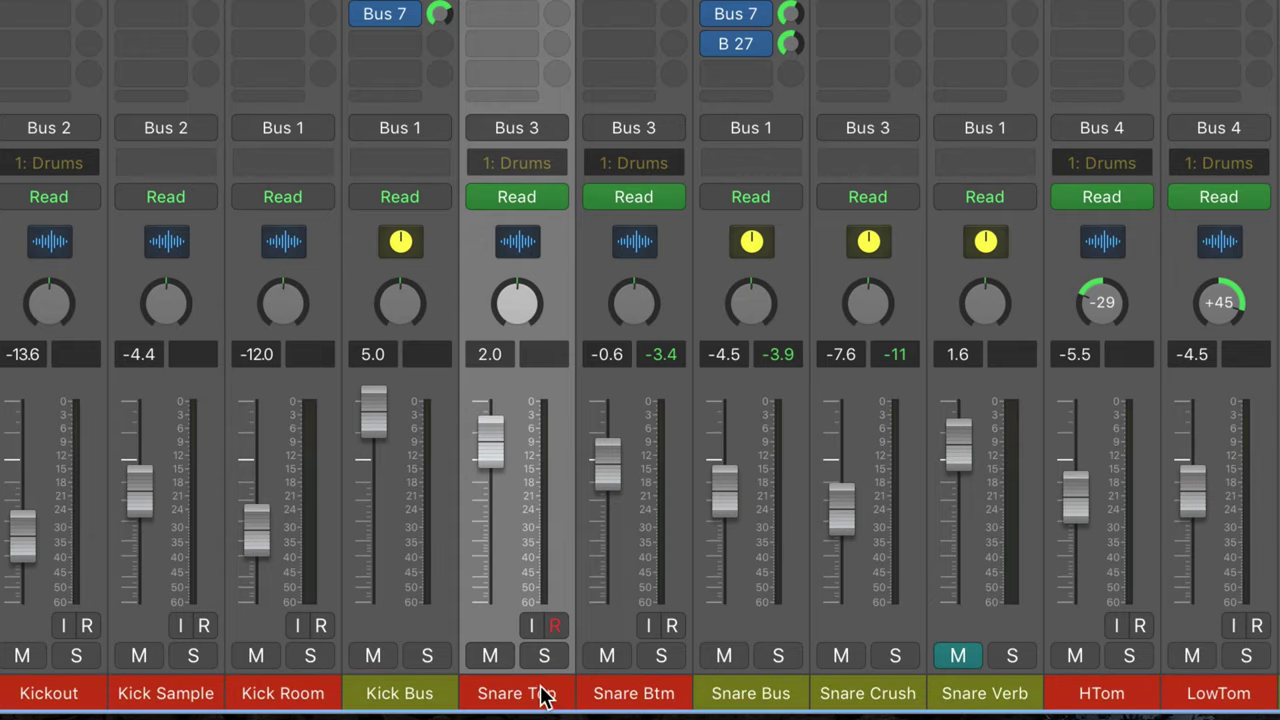
{"action": "left_click", "coordinate": [544, 656]}
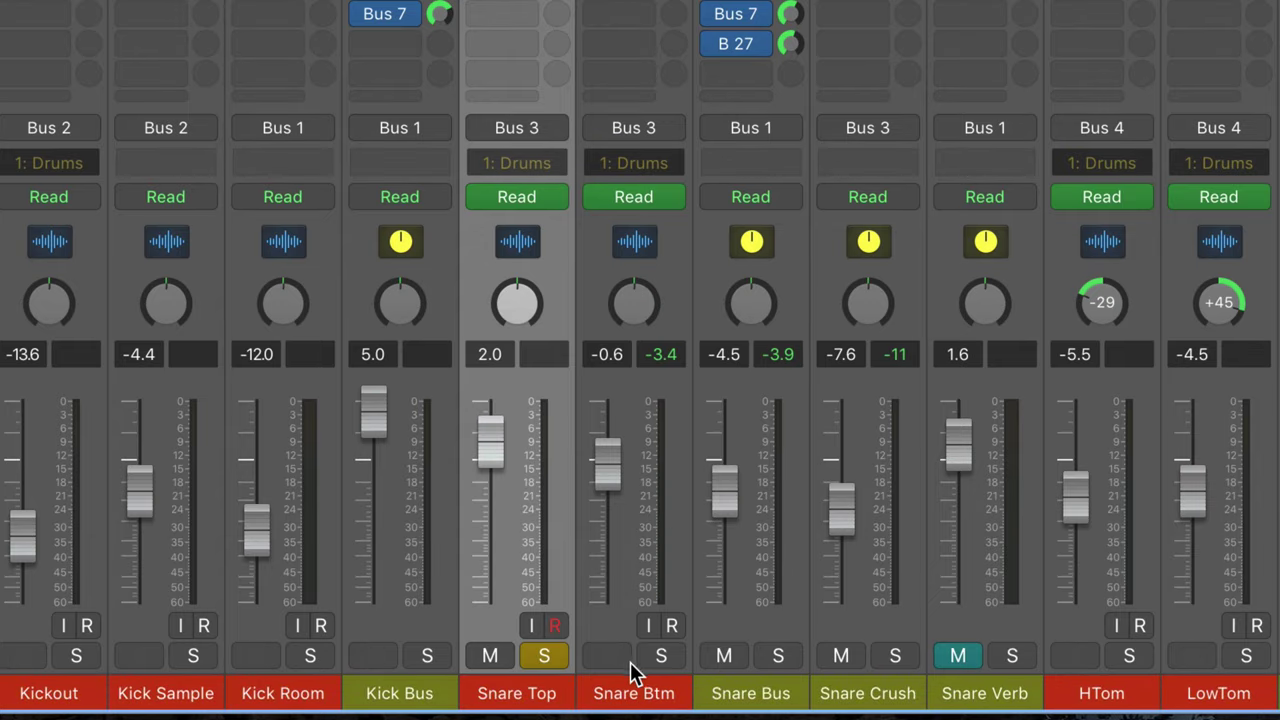
{"action": "left_click", "coordinate": [661, 656]}
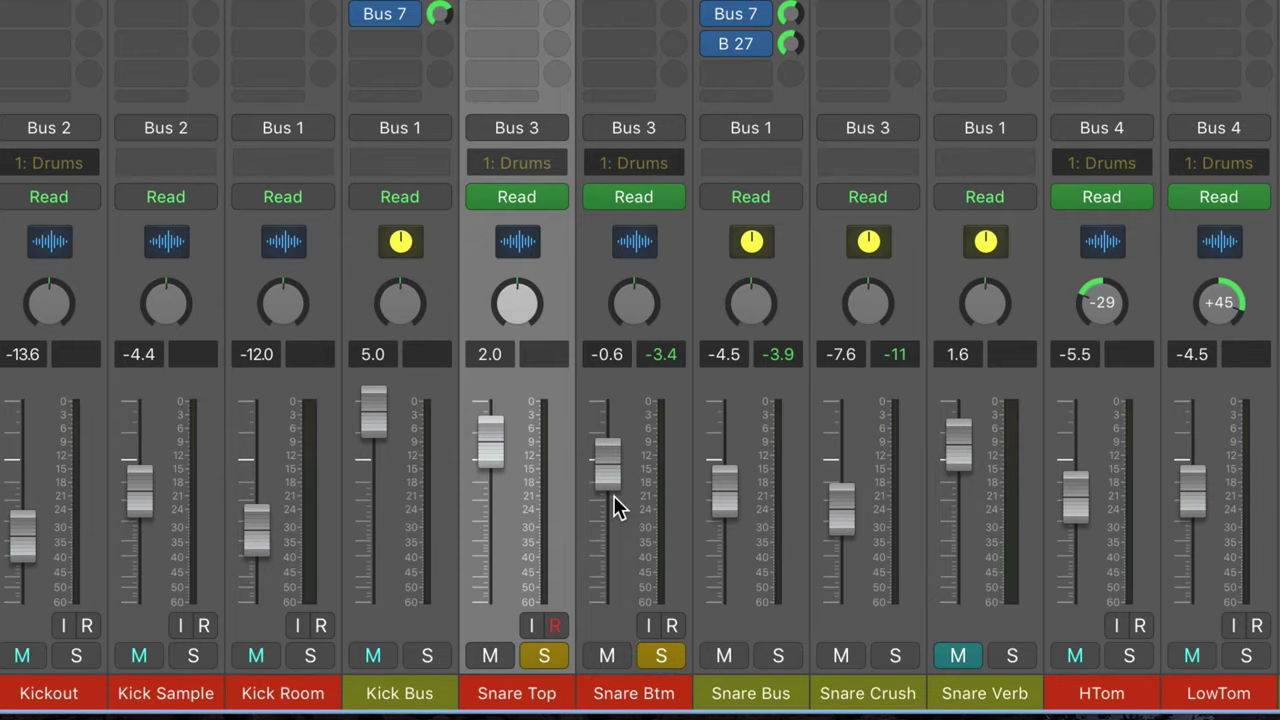
{"action": "left_click_drag", "start_coordinate": [610, 478], "coordinate": [603, 600]}
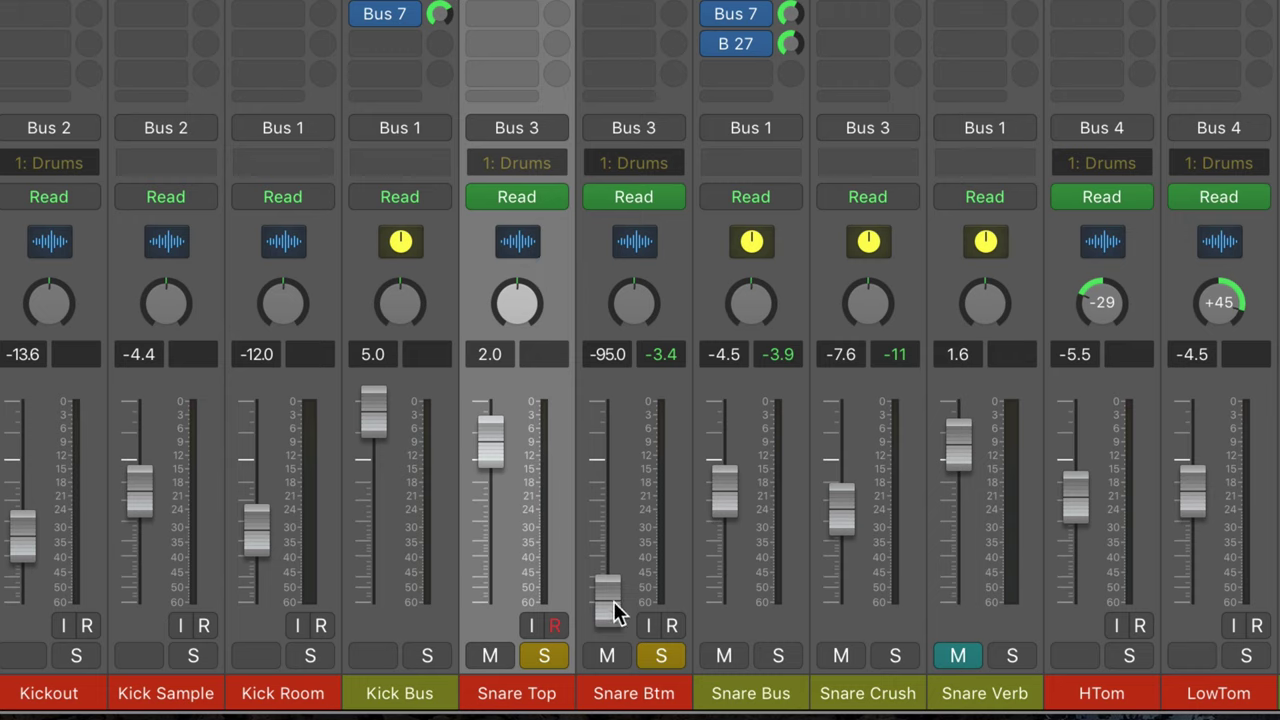
{"action": "left_click_drag", "start_coordinate": [612, 612], "coordinate": [612, 540]}
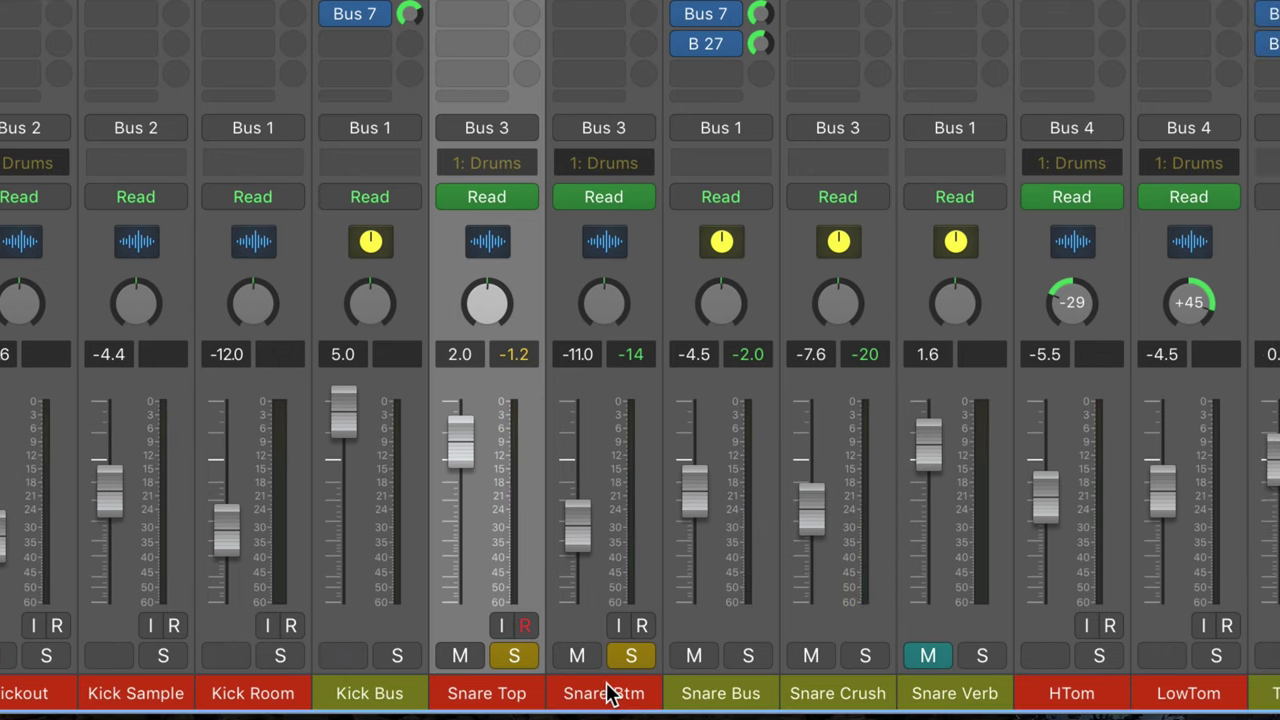
Compare the snare with and without Snare Btm by toggling that channel's solo off and on.
{"action": "left_click", "coordinate": [666, 688]}
{"action": "left_click", "coordinate": [631, 662]}
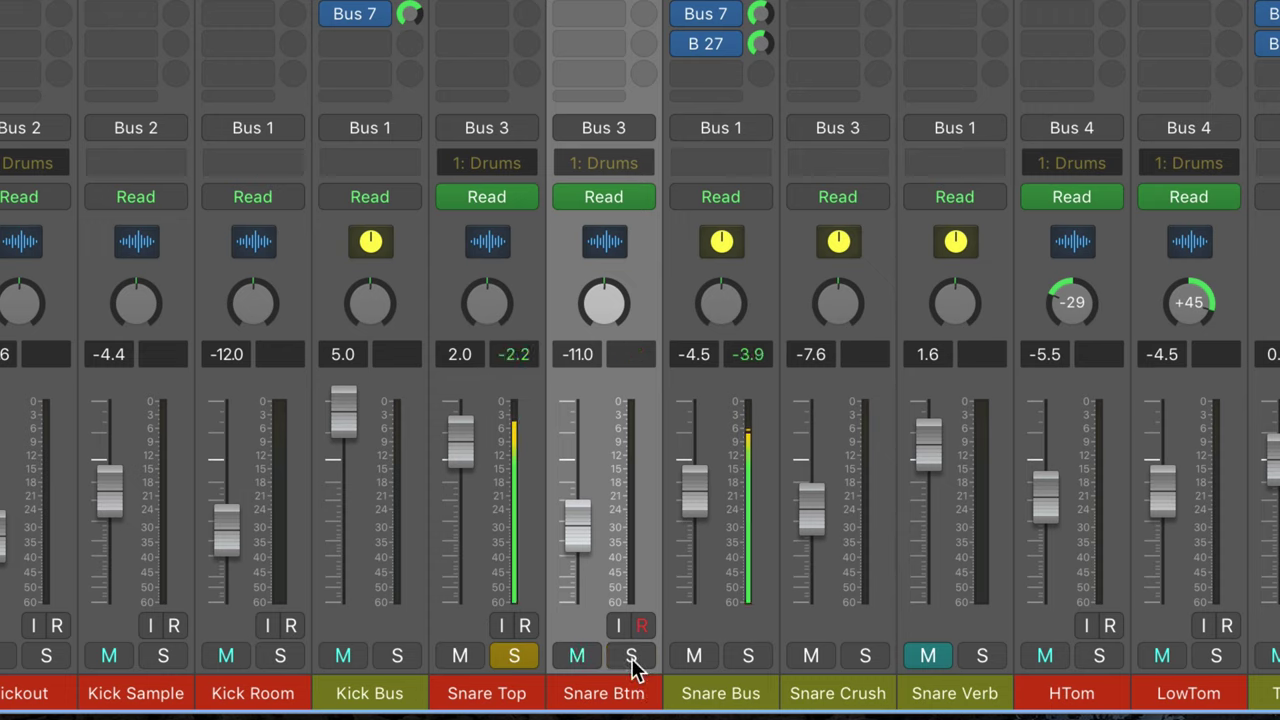
{"action": "left_click", "coordinate": [631, 656]}
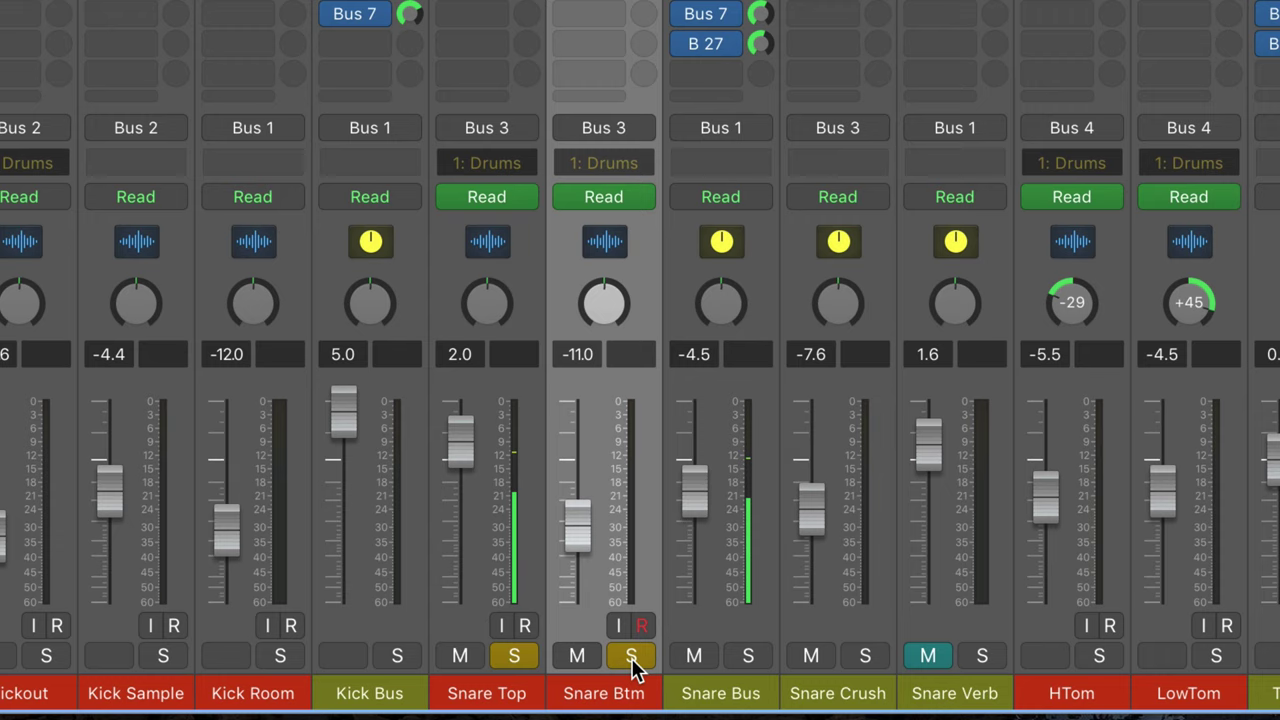